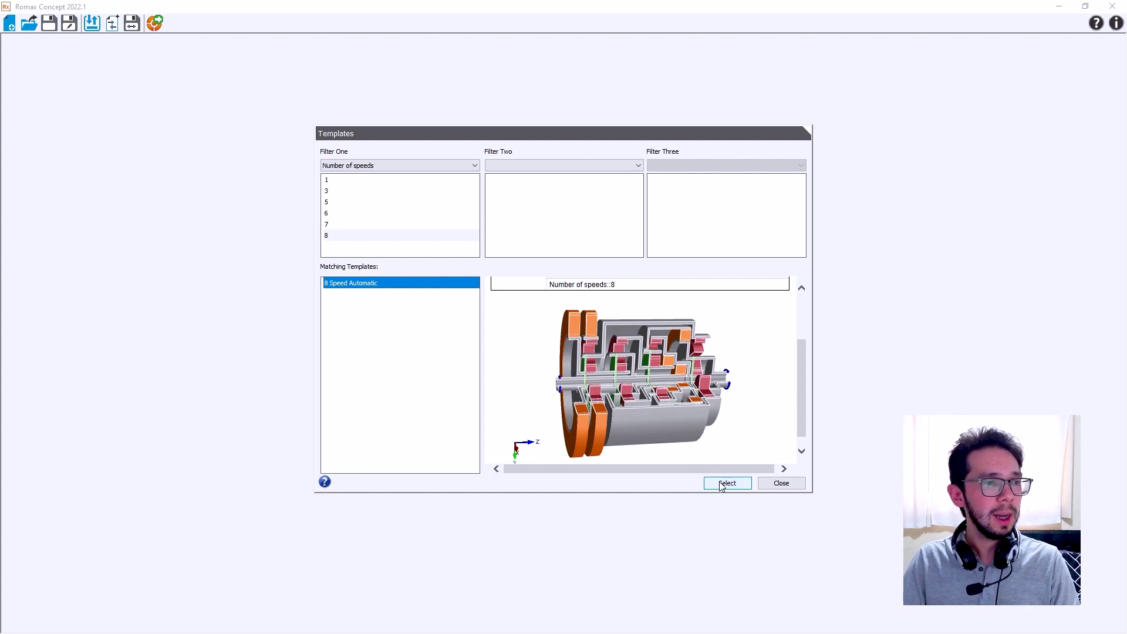
Step: Choose the 8 Speed Automatic template and set the model size to 400 mm length and 200 mm diameter
click(723, 483)
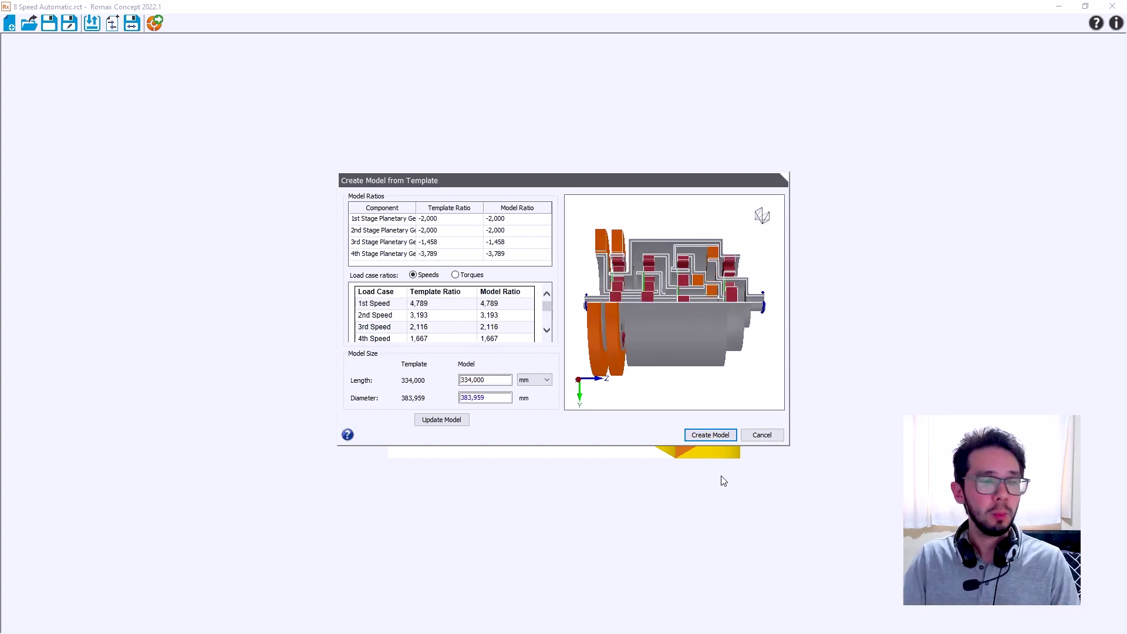
double_click(499, 380)
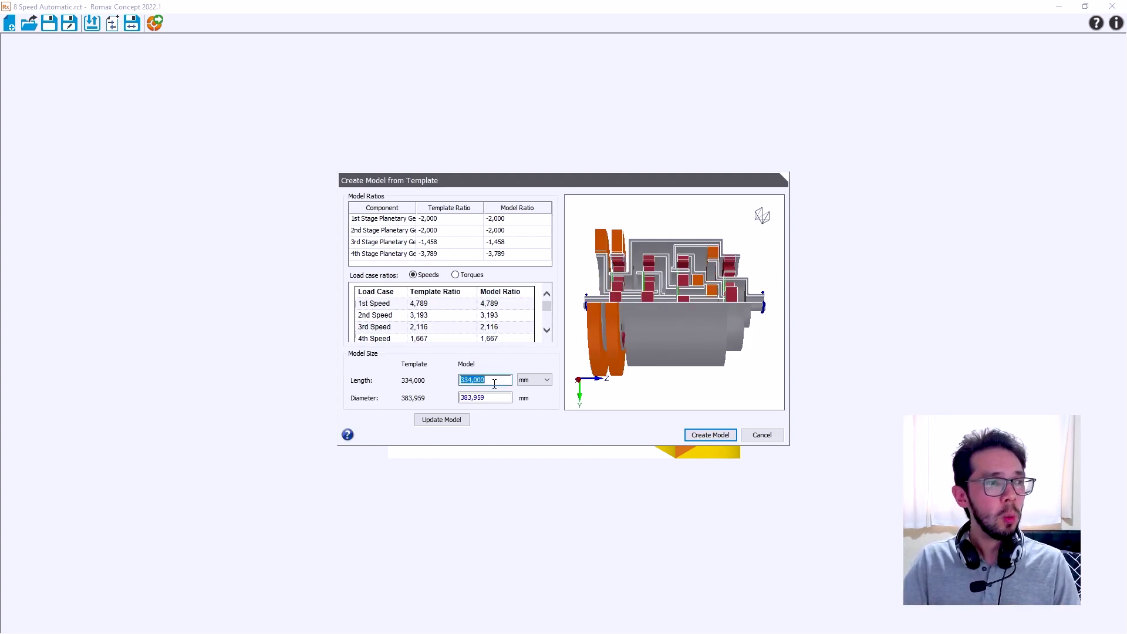
text(400)
key(Tab)
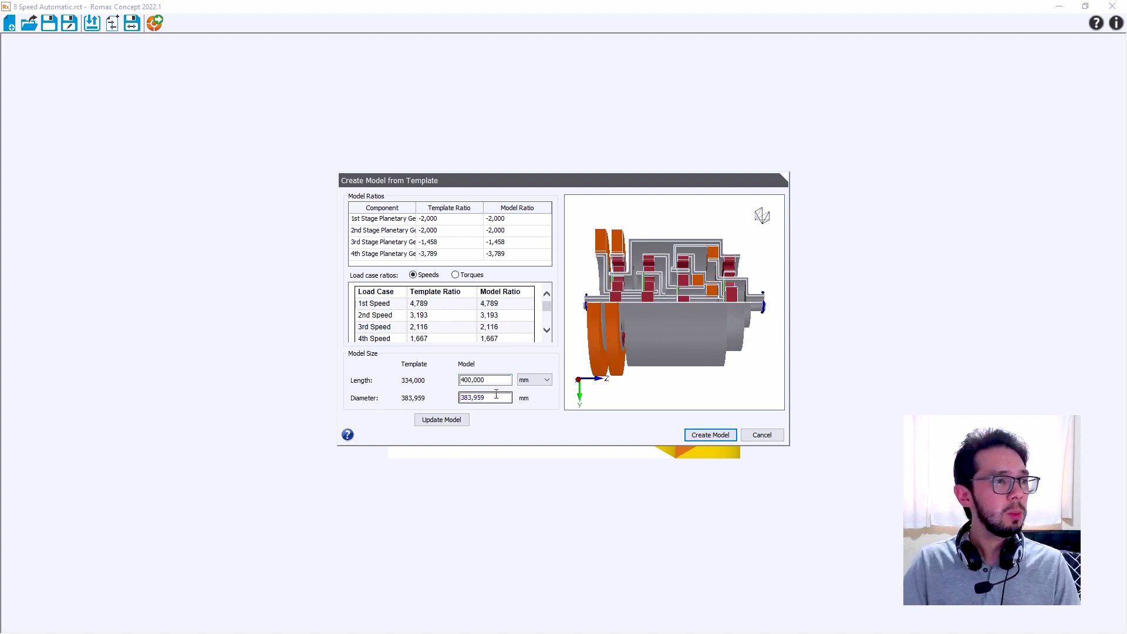
double_click(499, 398)
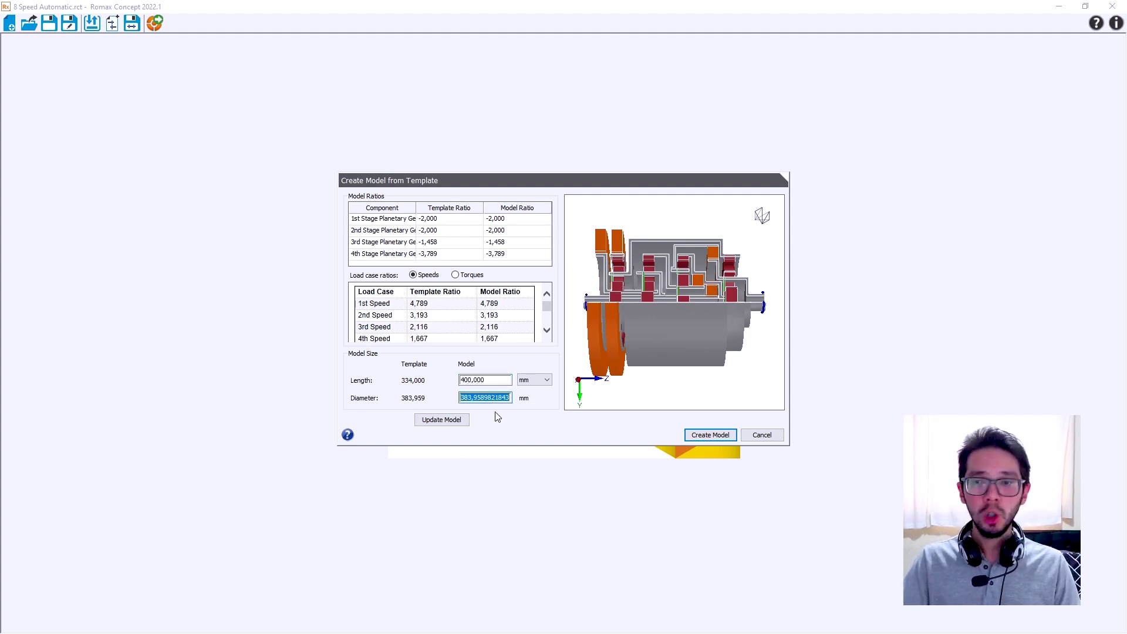
text(200)
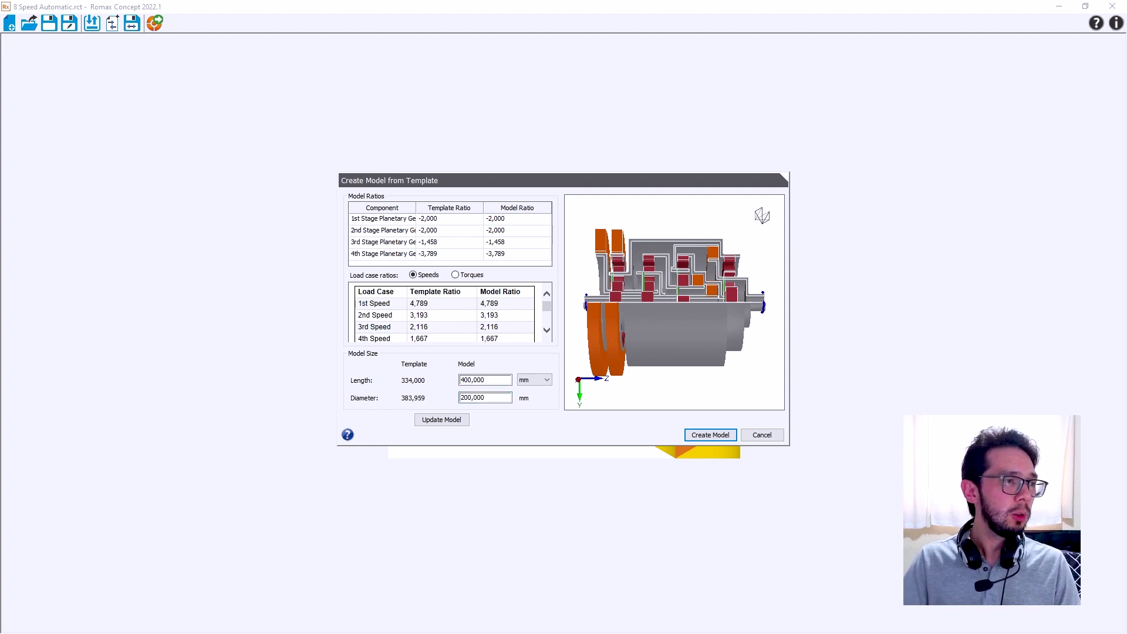
Step: Update the template preview to the entered size, inspect it at an angle, and create the model
click(435, 420)
click(458, 426)
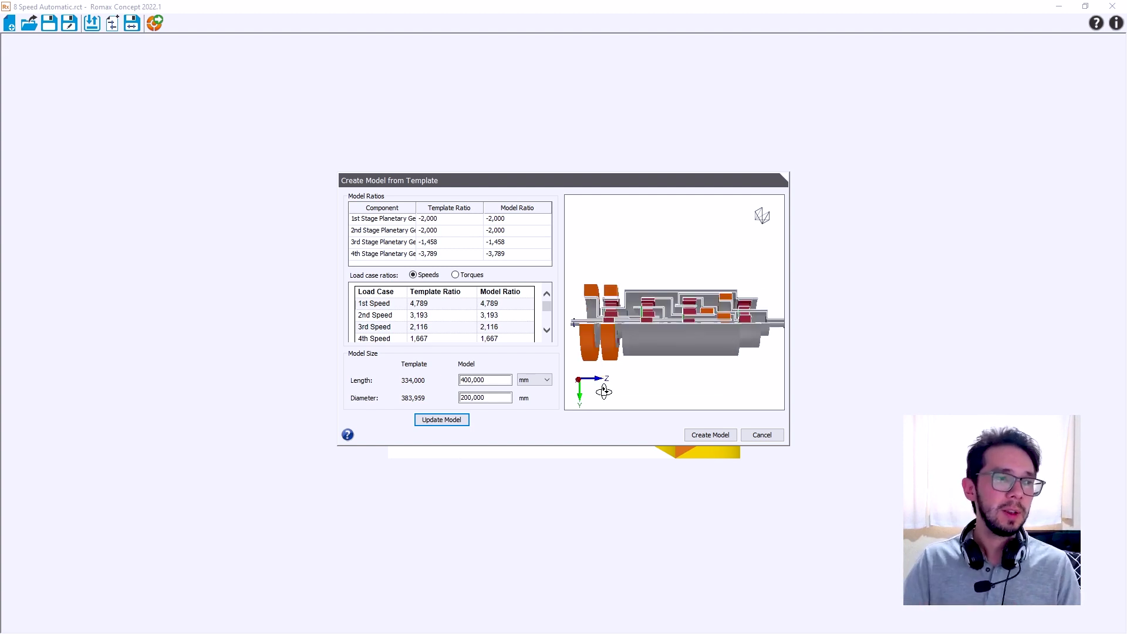
drag(621, 320, 699, 321)
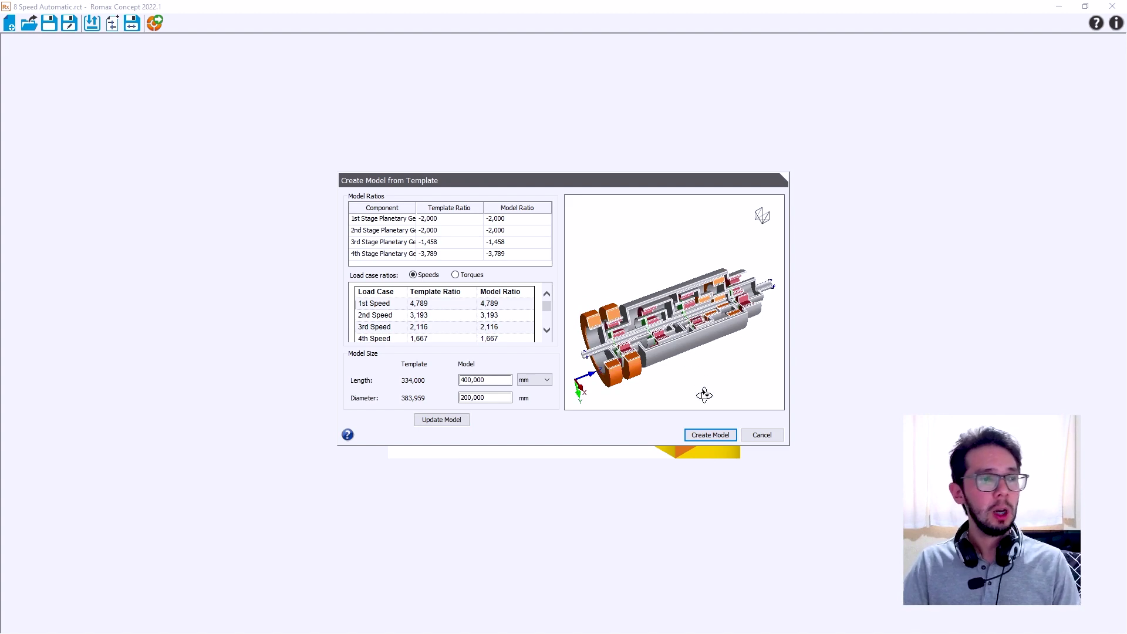
click(718, 438)
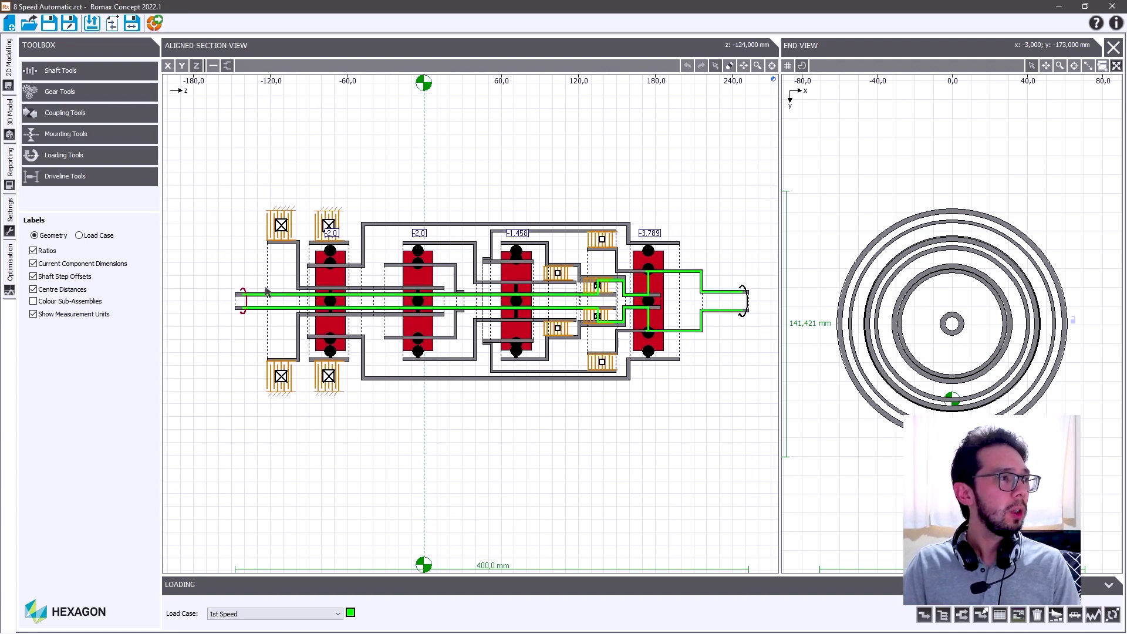
Step: Inspect the gearbox in 3D from an oblique angle and return to the 2D modelling view
click(8, 133)
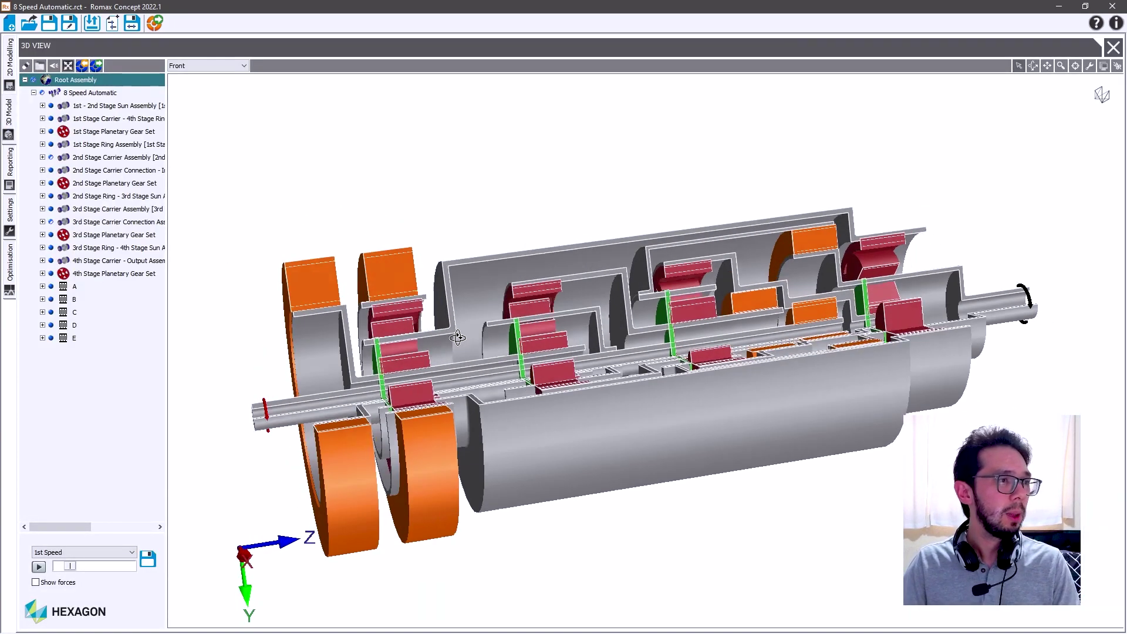
drag(458, 338, 651, 348)
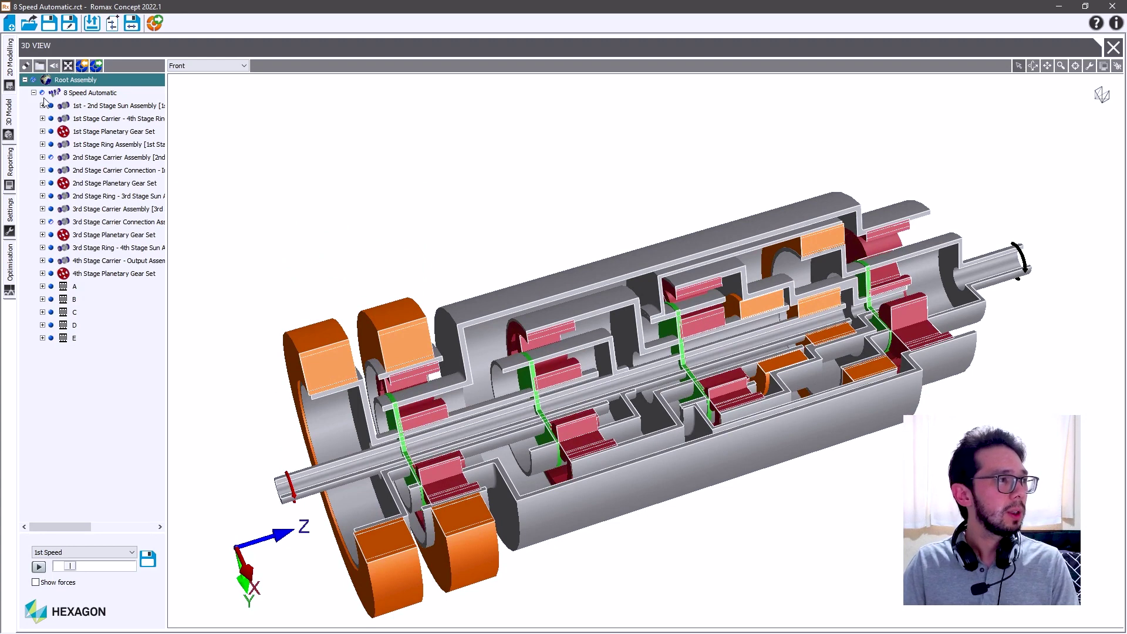
click(9, 85)
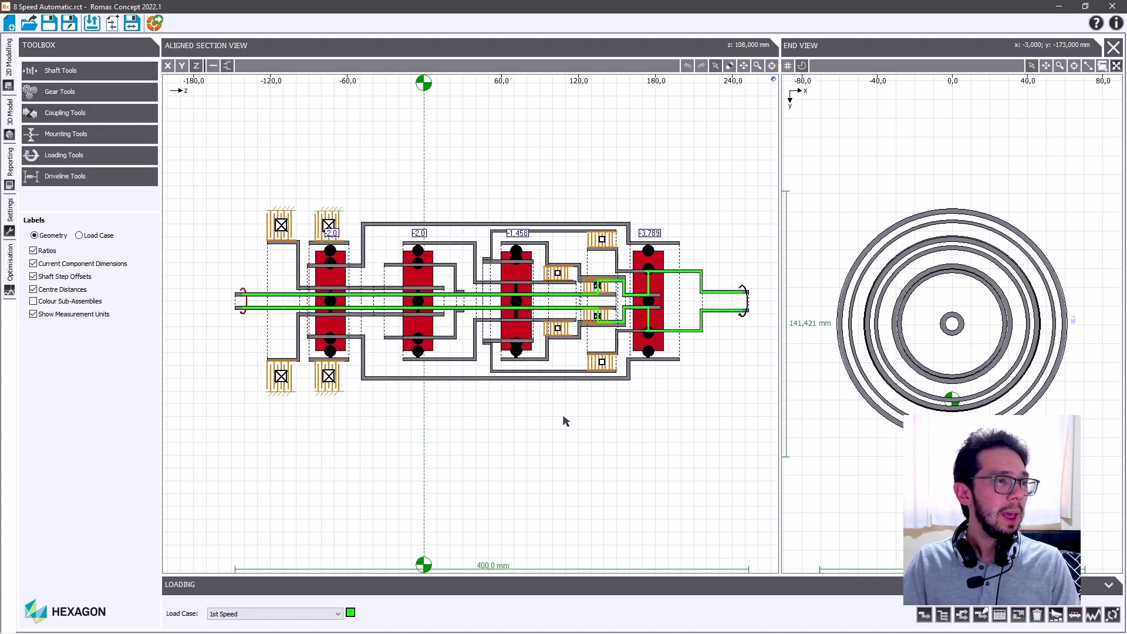
Step: Display the gearbox power flow for the 2nd Speed and 4th Speed load cases
click(337, 615)
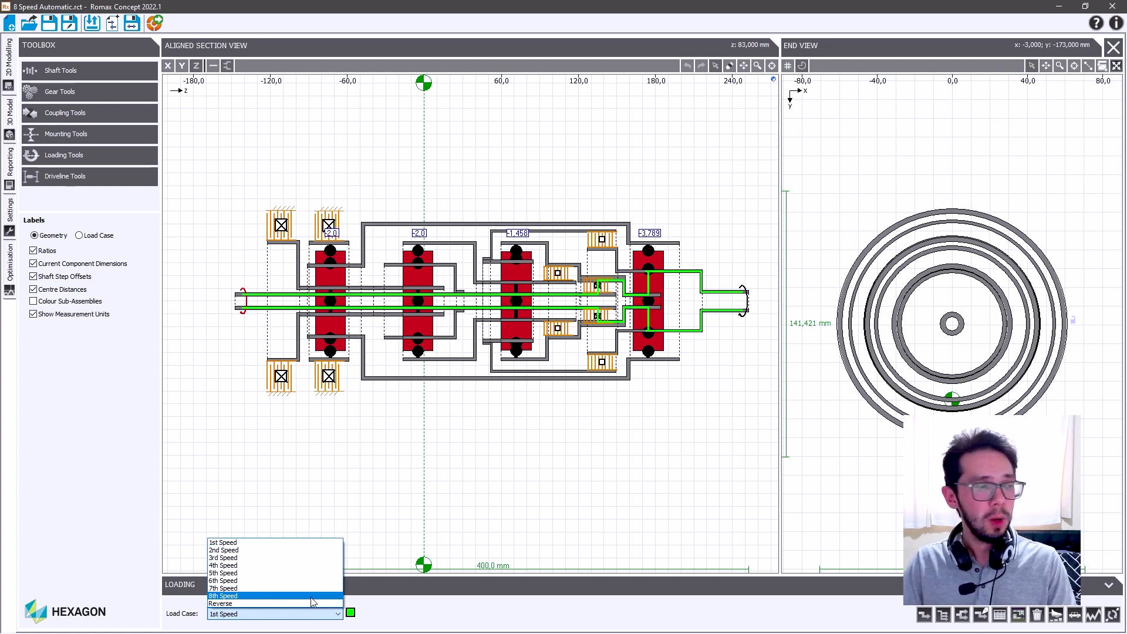
click(299, 550)
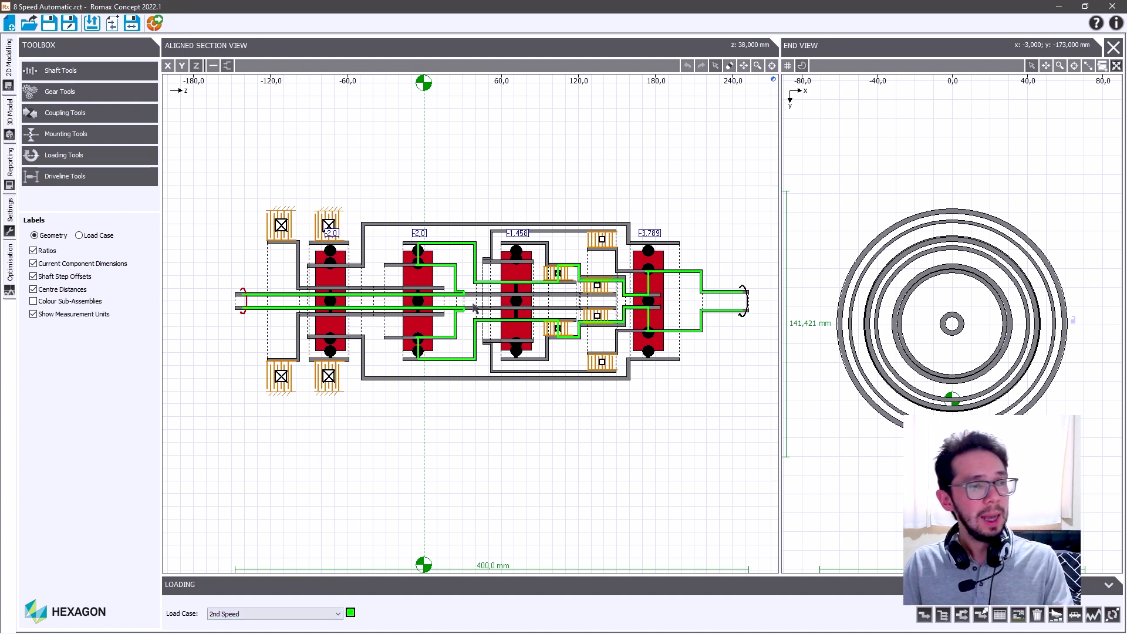
click(297, 614)
click(285, 565)
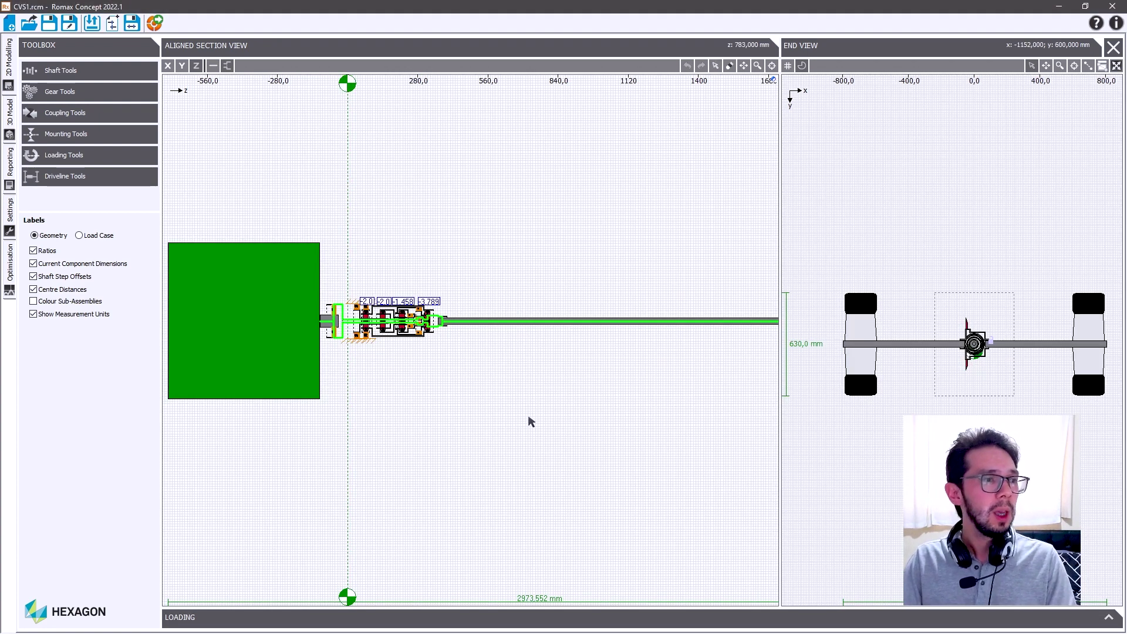
Step: Examine the engine block, clutch and gearbox layout of the CVS1.rcm driveline in the aligned section view
scroll(552, 415, down, 3)
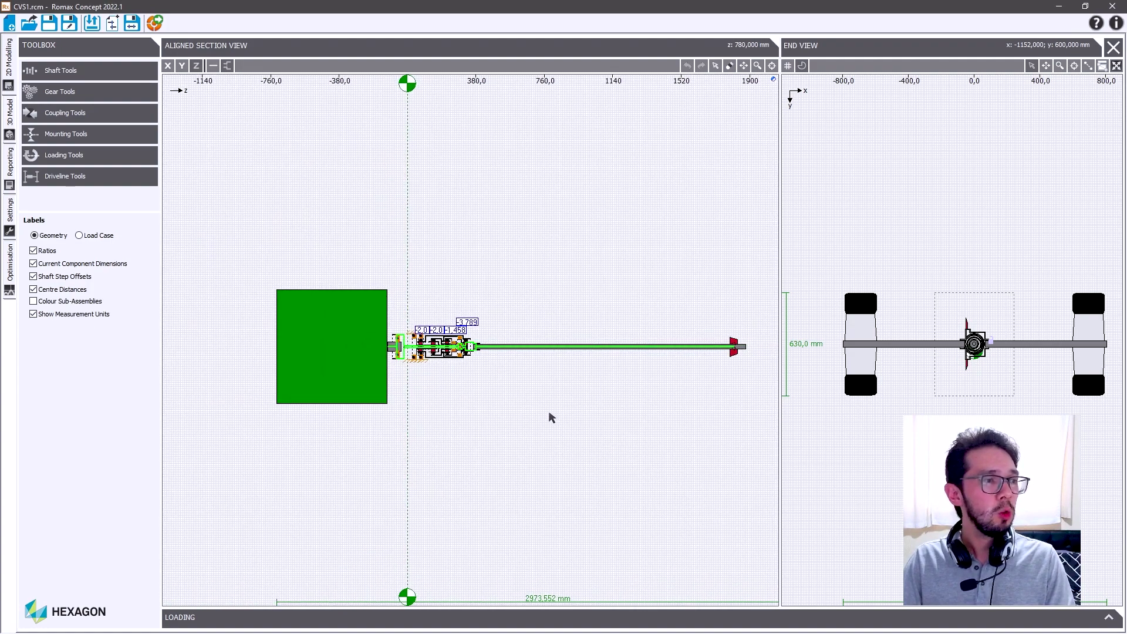
scroll(552, 417, up, 2)
drag(551, 415, 534, 411)
scroll(354, 383, up, 1)
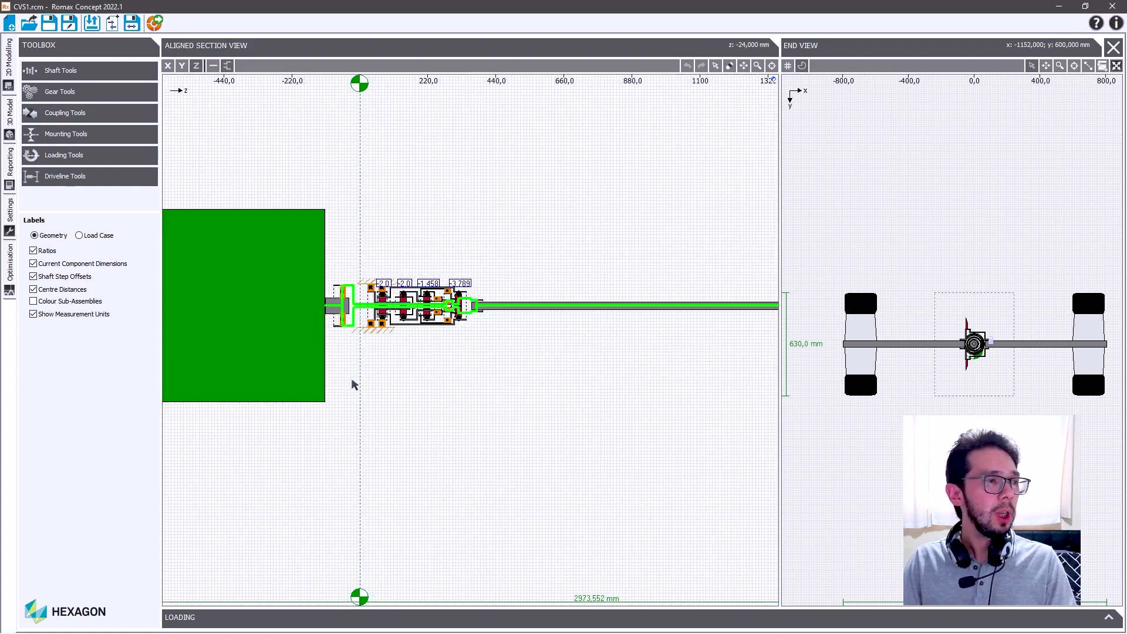
drag(355, 383, 524, 410)
scroll(523, 410, up, 1)
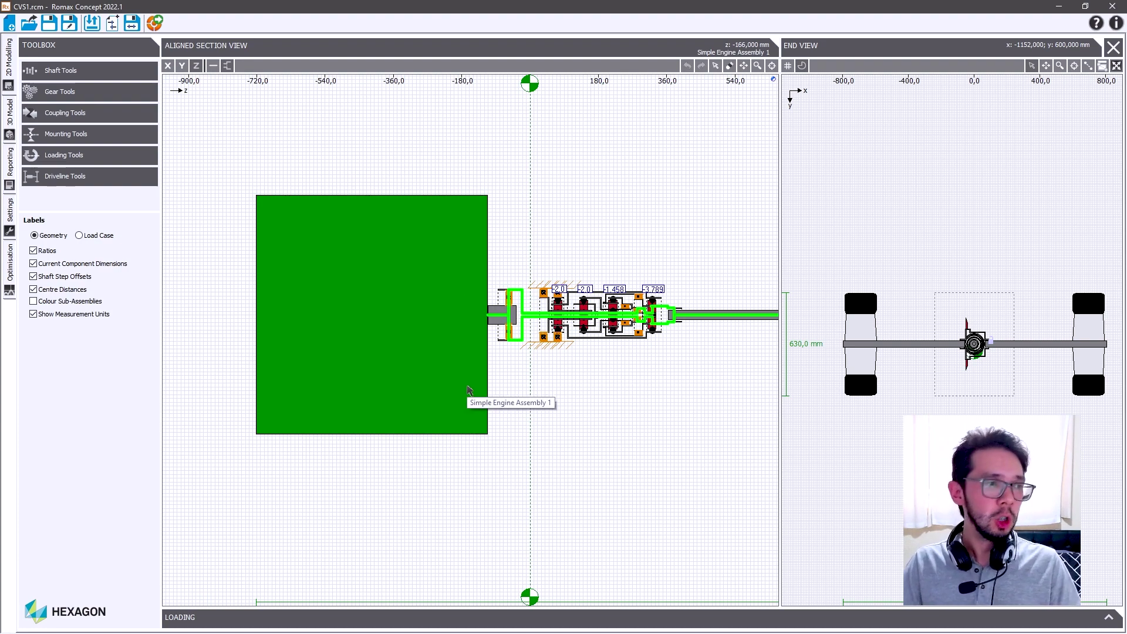
scroll(587, 404, down, 1)
drag(587, 404, 492, 410)
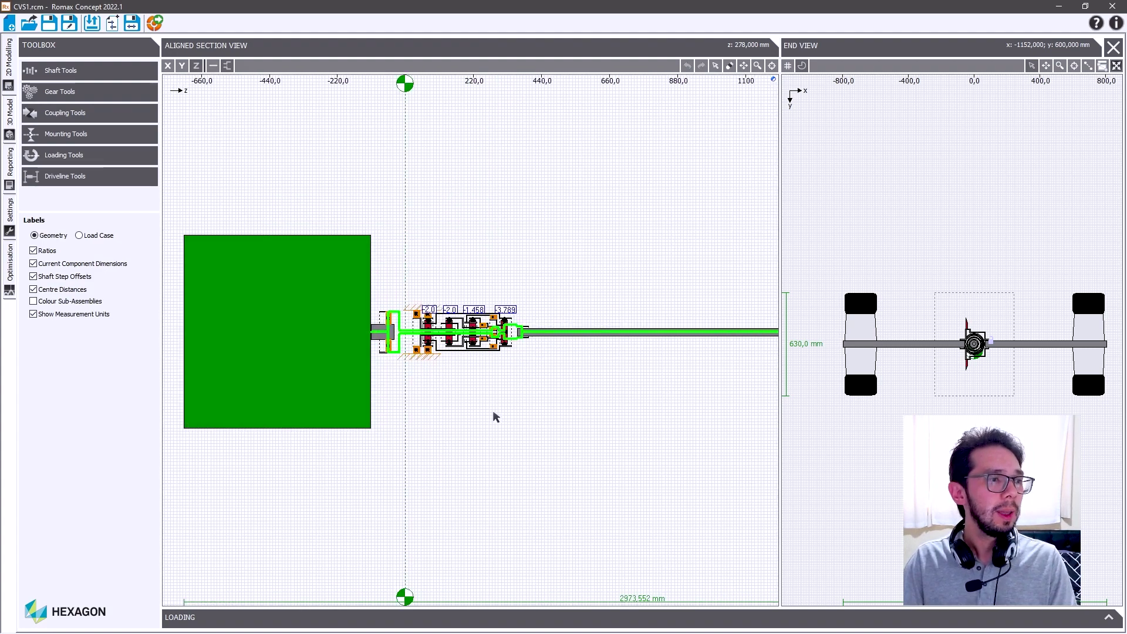
Step: Examine the power flow through the planetary stages and along the propeller shaft to the bevel gear
scroll(492, 410, up, 2)
scroll(495, 389, up, 1)
scroll(480, 426, up, 1)
scroll(480, 425, up, 1)
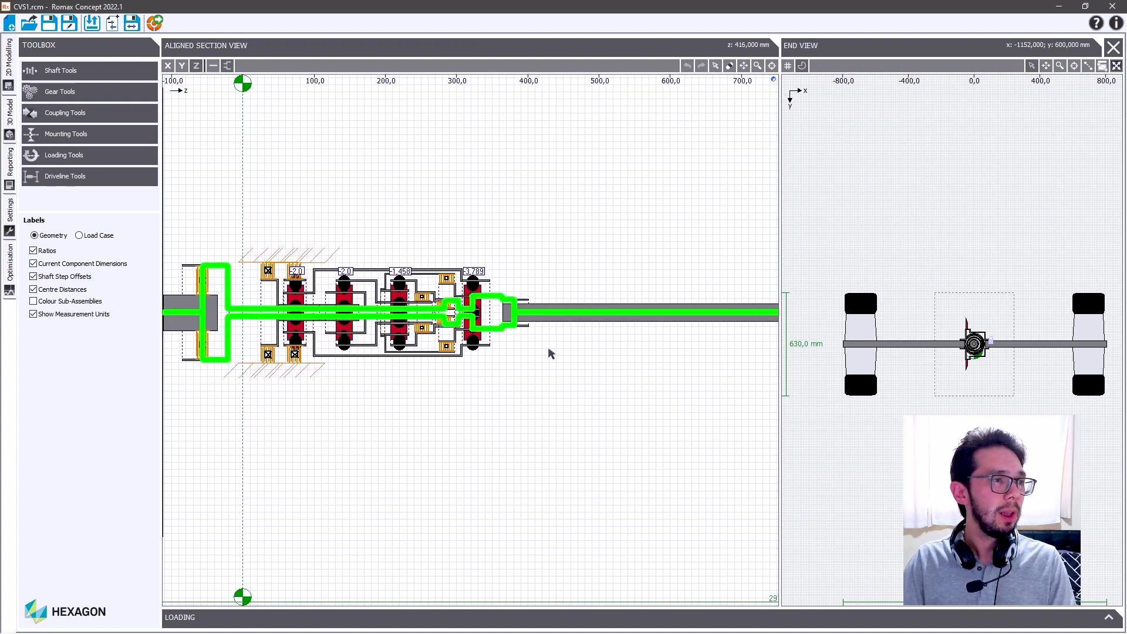
scroll(622, 357, down, 1)
scroll(639, 368, down, 1)
drag(639, 369, 408, 369)
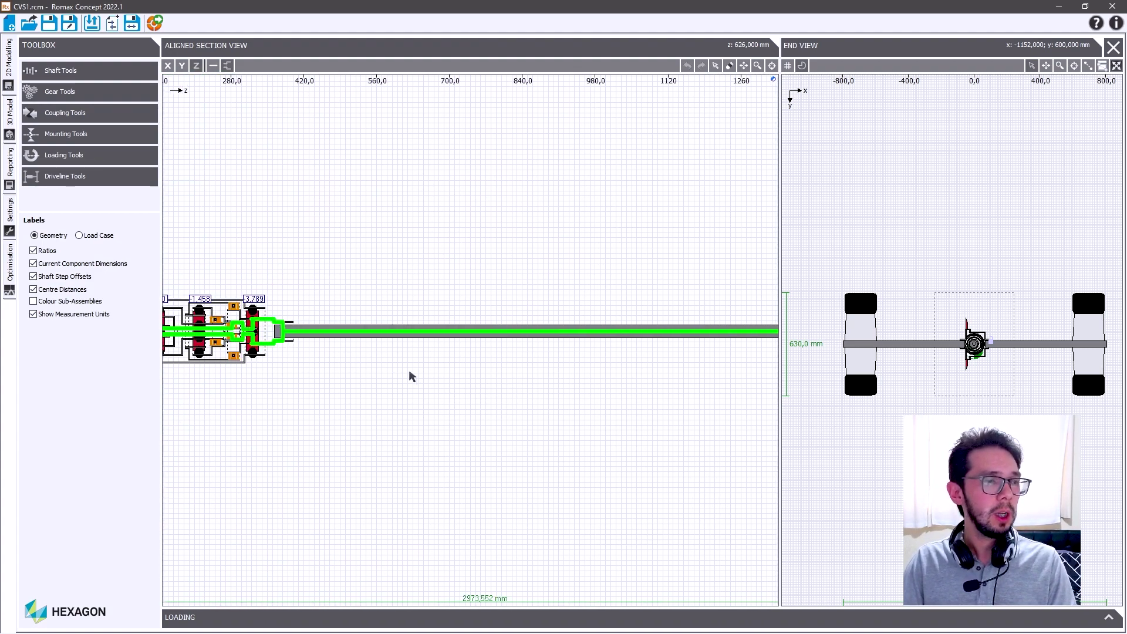
scroll(523, 368, down, 1)
scroll(461, 372, down, 1)
scroll(485, 377, down, 1)
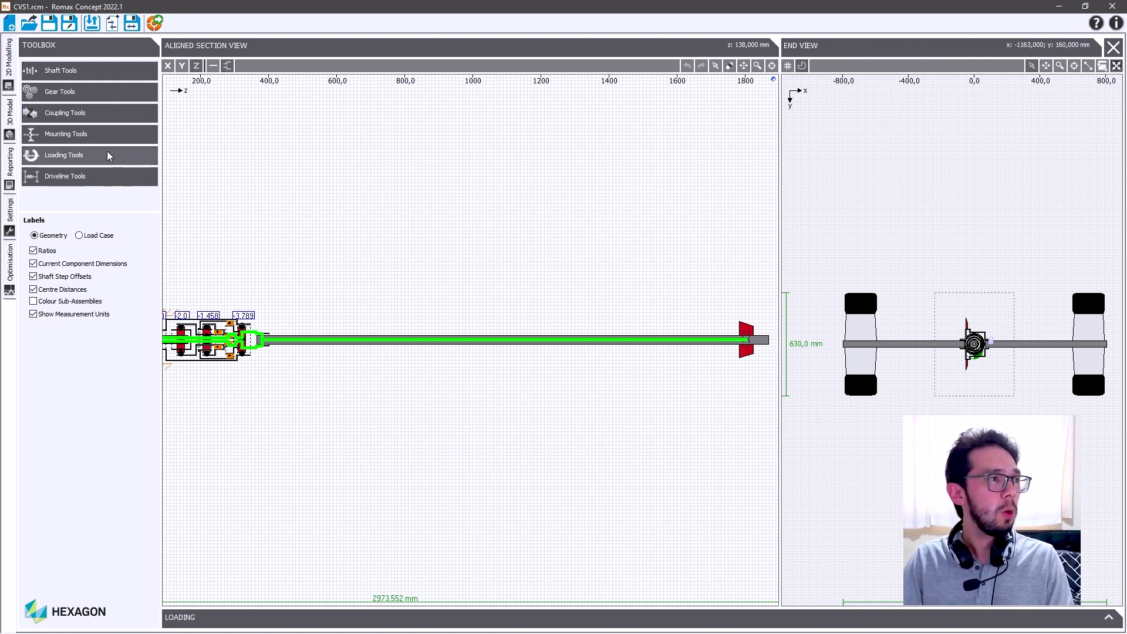
Step: Inspect the complete driveline from engine to wheels in 3D and return to the 2D modelling view
click(13, 131)
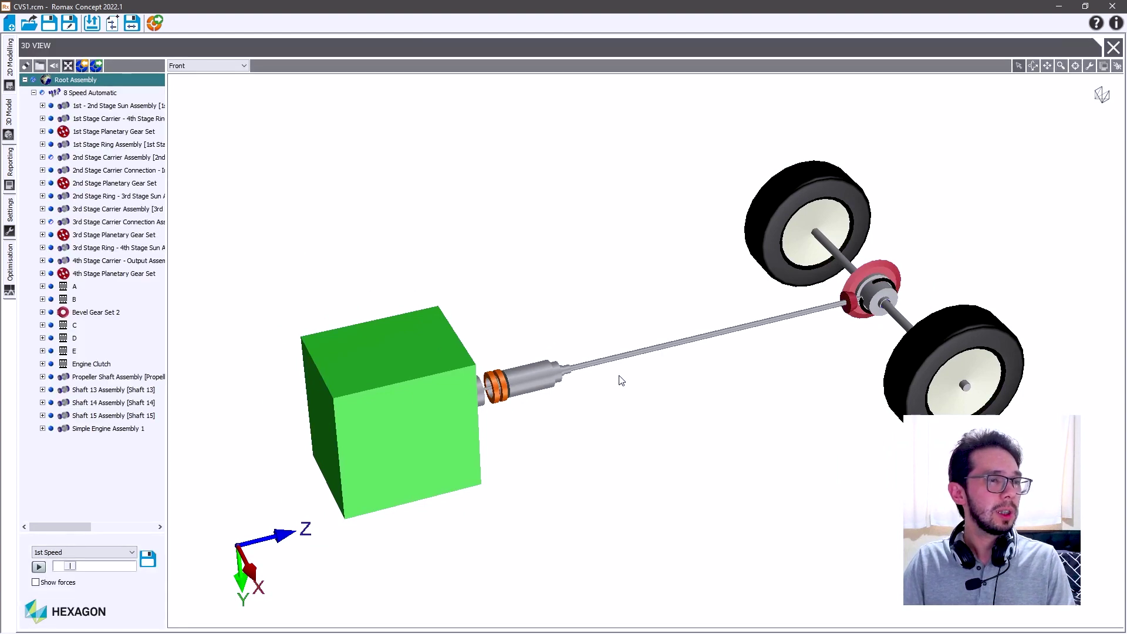
drag(655, 398, 556, 388)
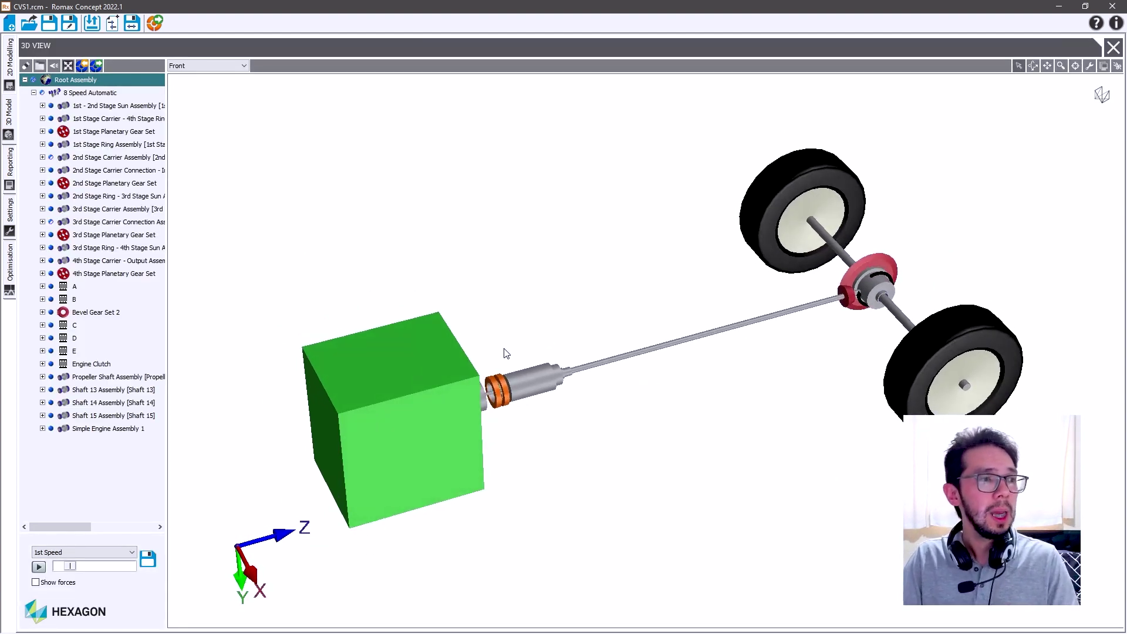
click(7, 87)
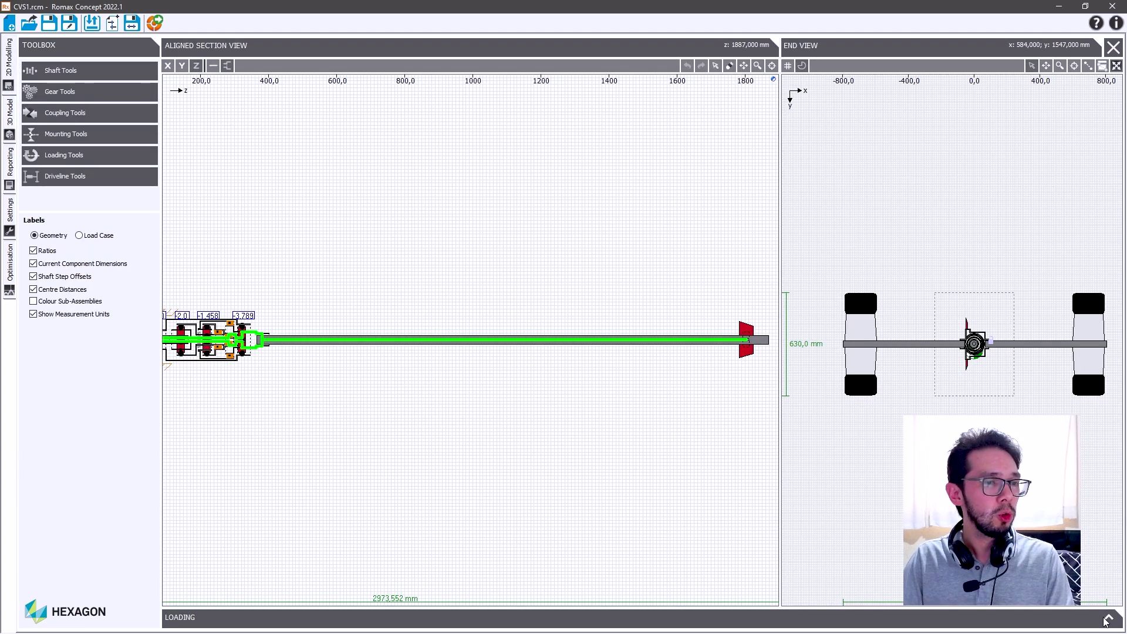
Step: Expand the loading section, review the available load cases, and open the Vehicle Performance analysis
click(785, 617)
click(338, 614)
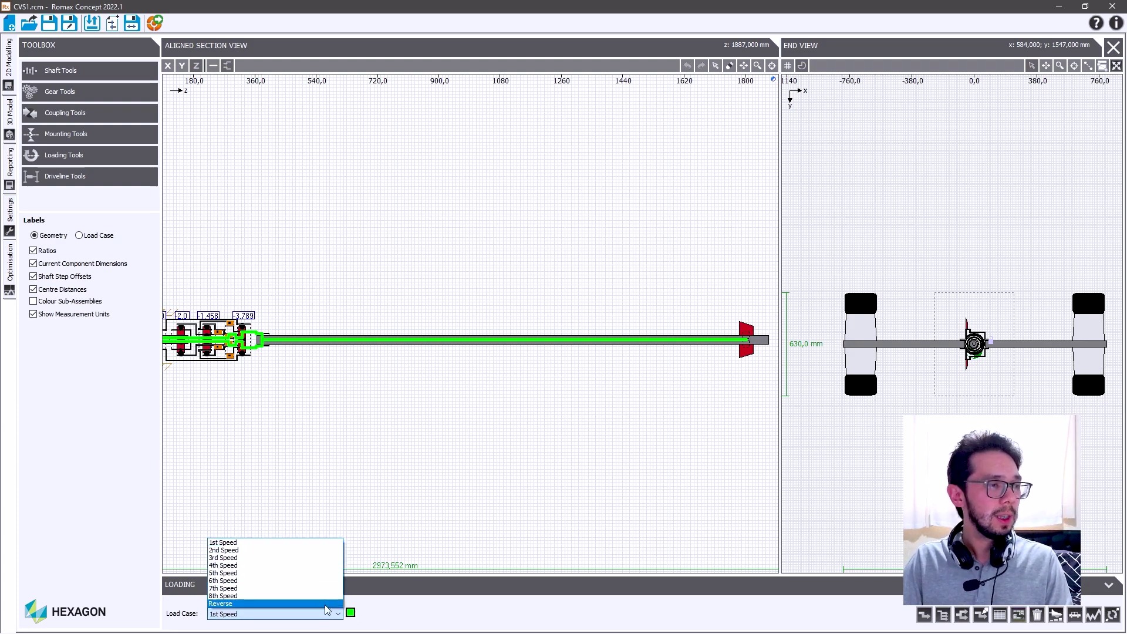
click(420, 614)
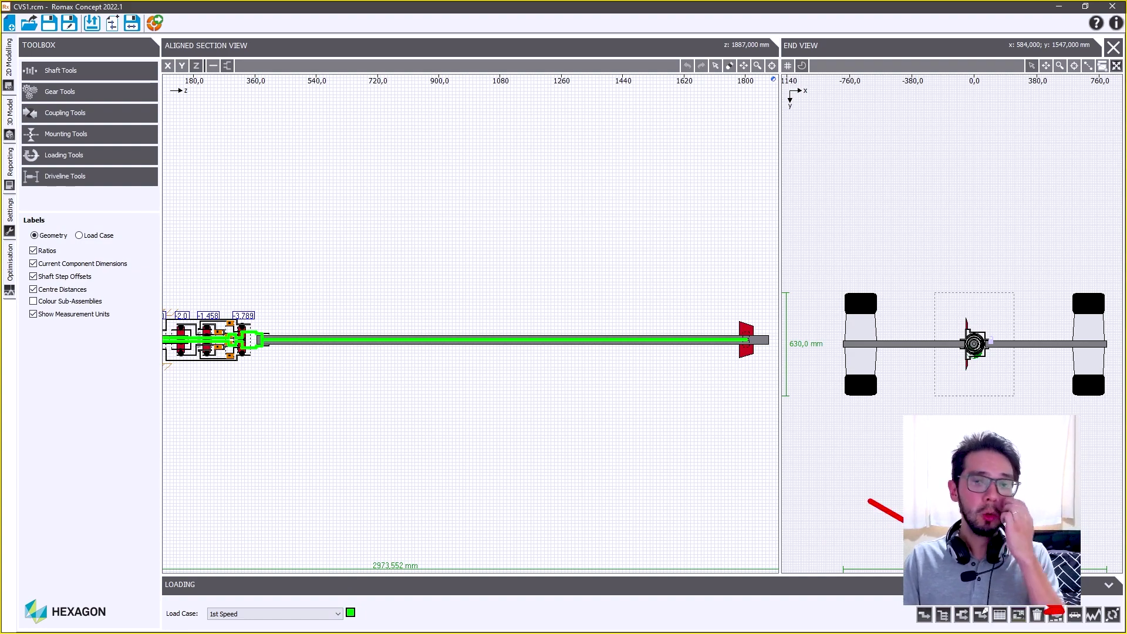
click(1076, 614)
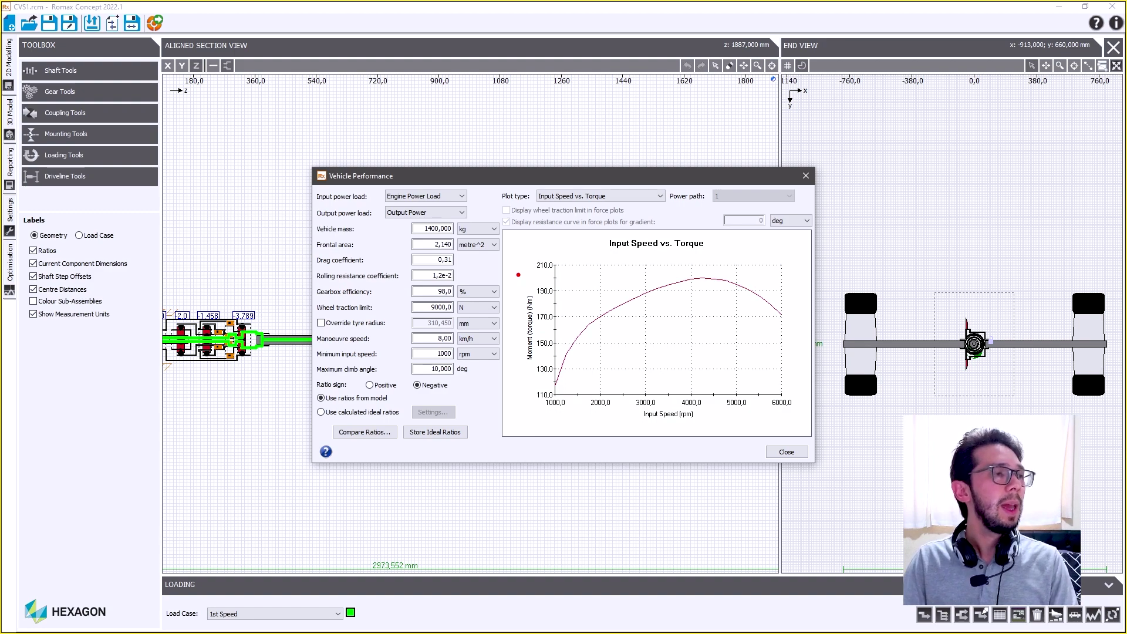
drag(452, 222, 520, 200)
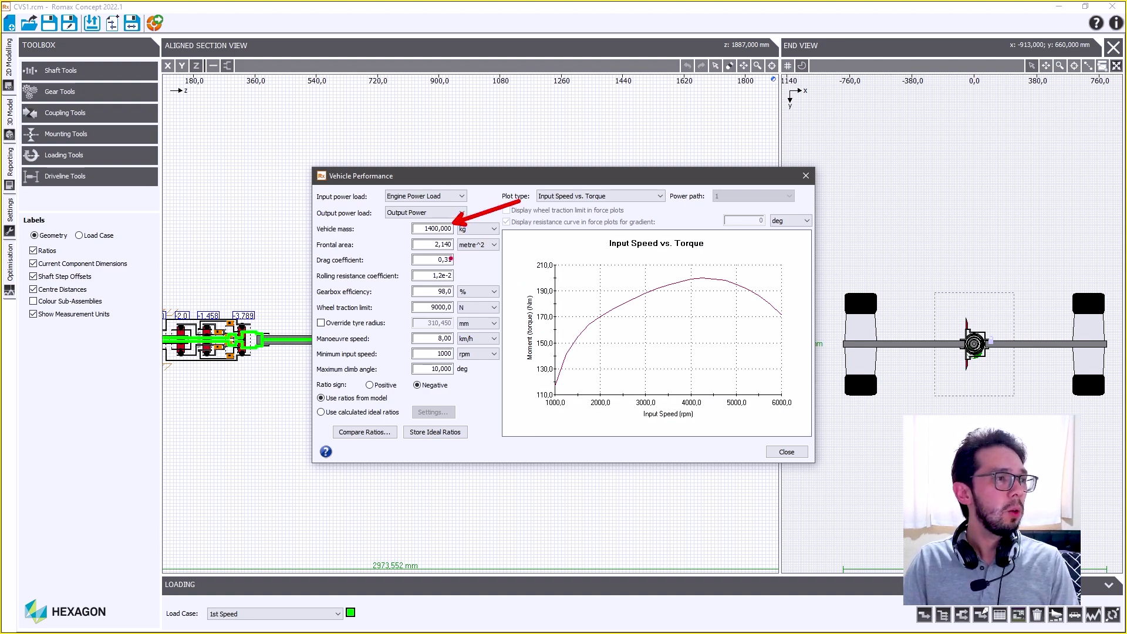
drag(457, 246, 536, 236)
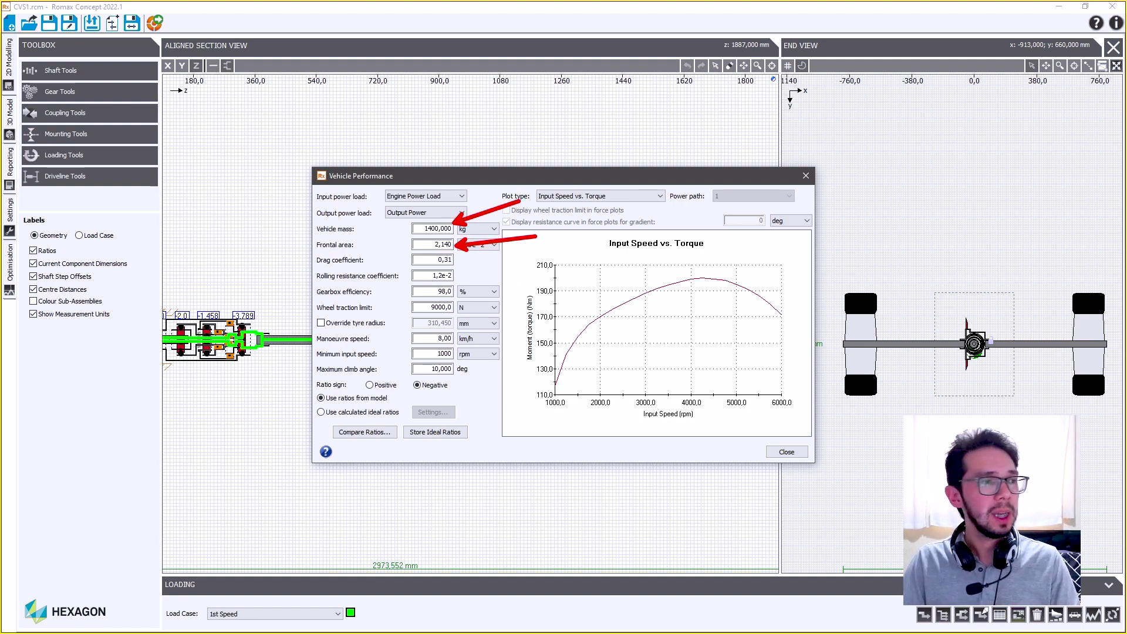
drag(458, 261, 520, 260)
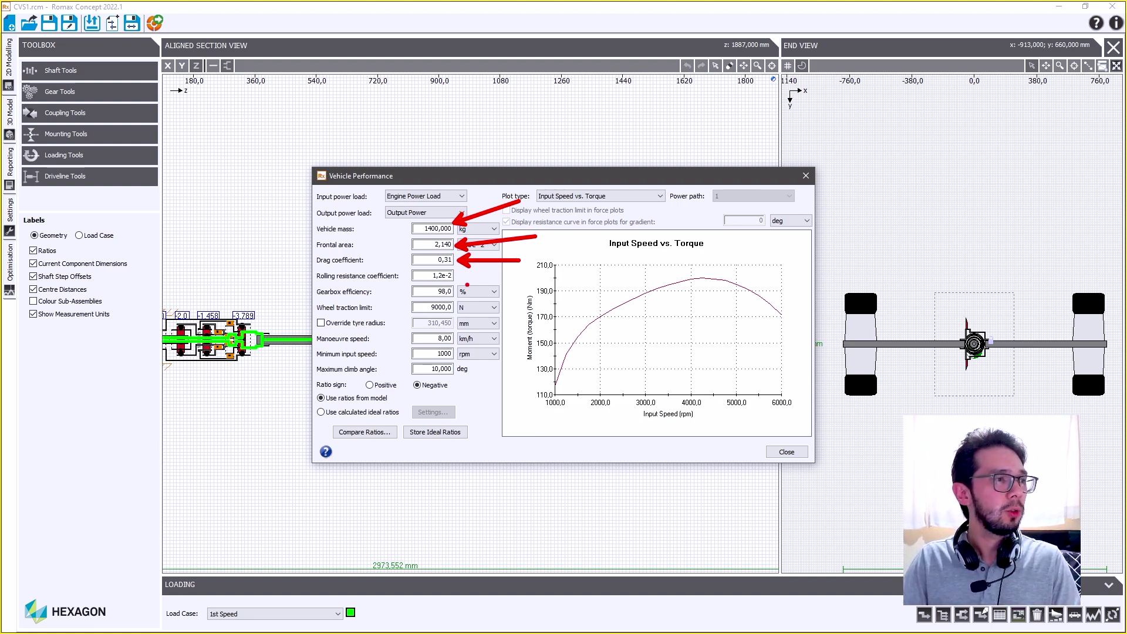
drag(458, 290, 529, 274)
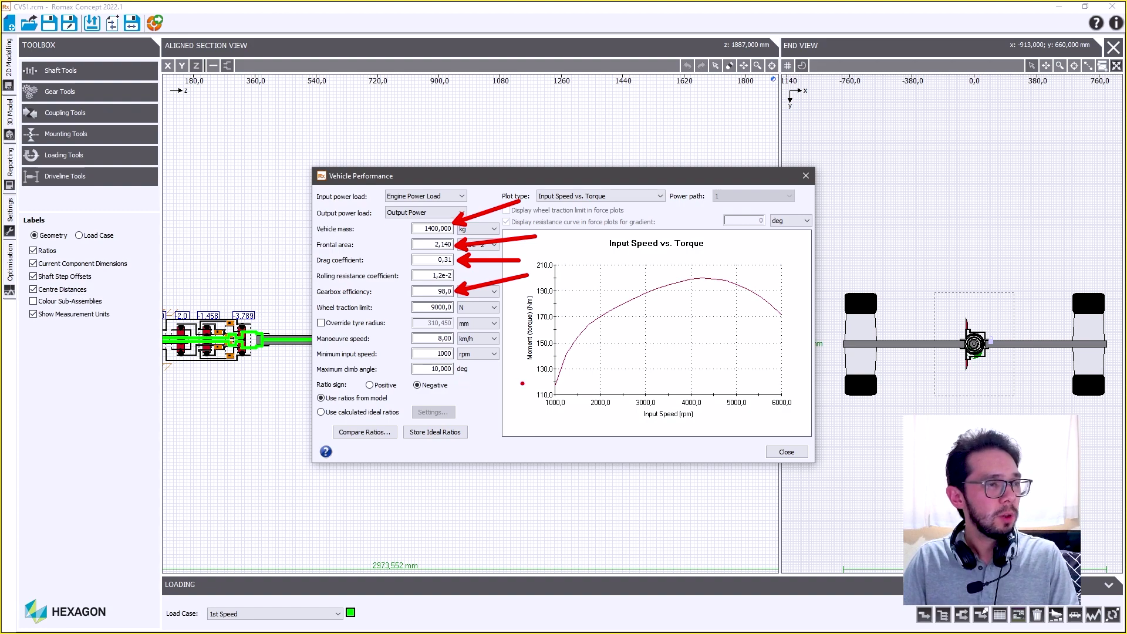
drag(732, 246, 802, 218)
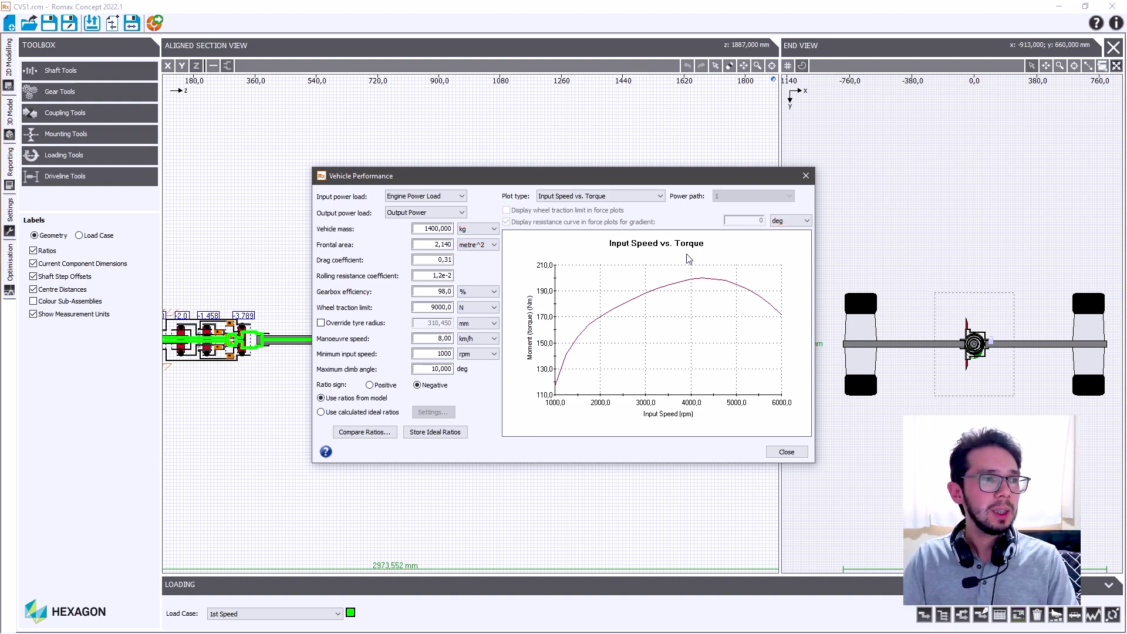
Step: Display the Ratio Selection Plot in the Vehicle Performance analysis
click(647, 195)
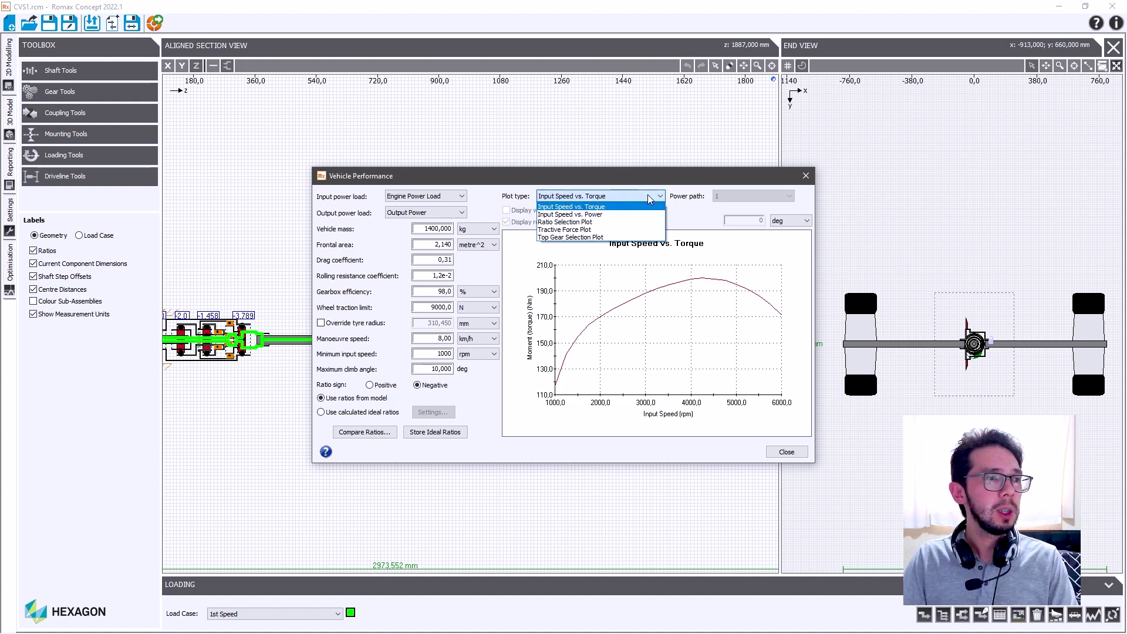
click(609, 223)
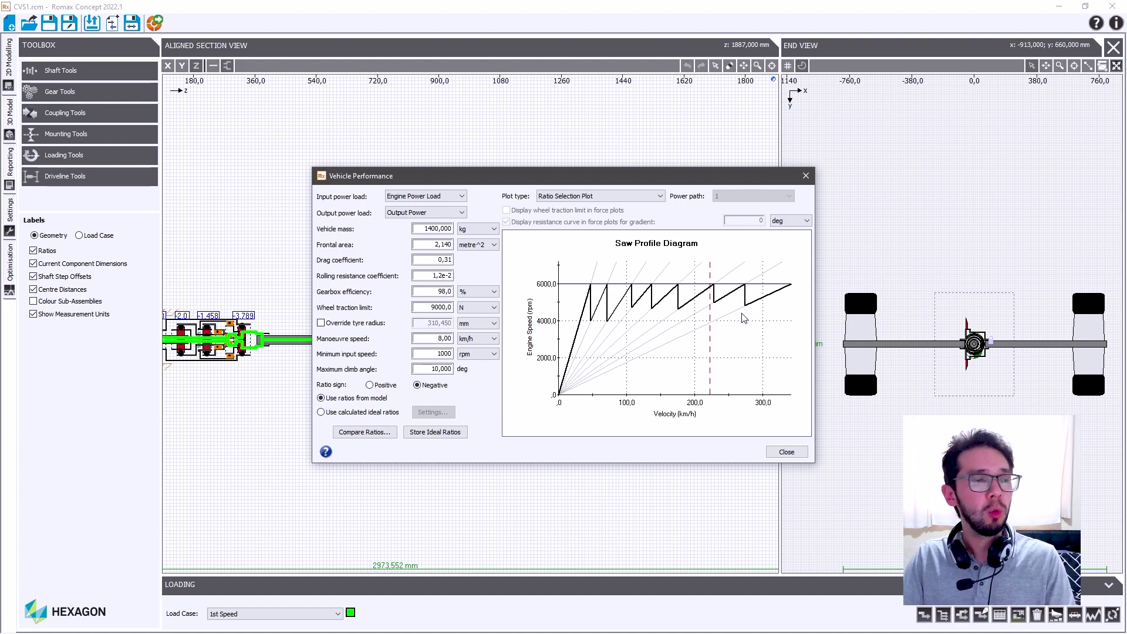
Step: Display the Tractive Force Plot and hide its resistance curve
click(622, 197)
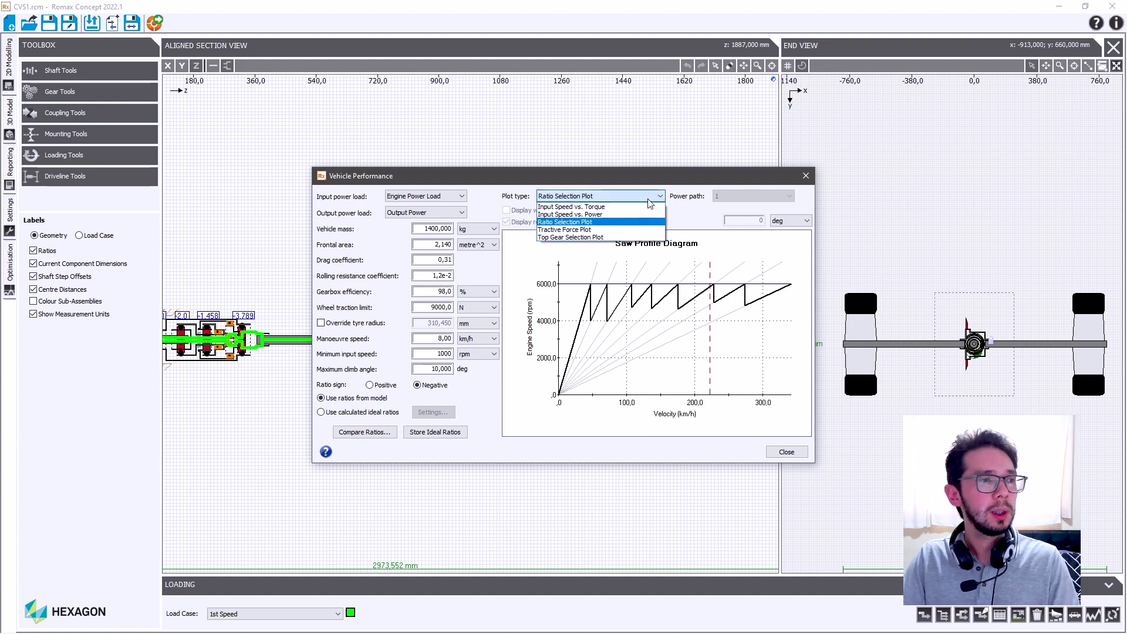
click(609, 231)
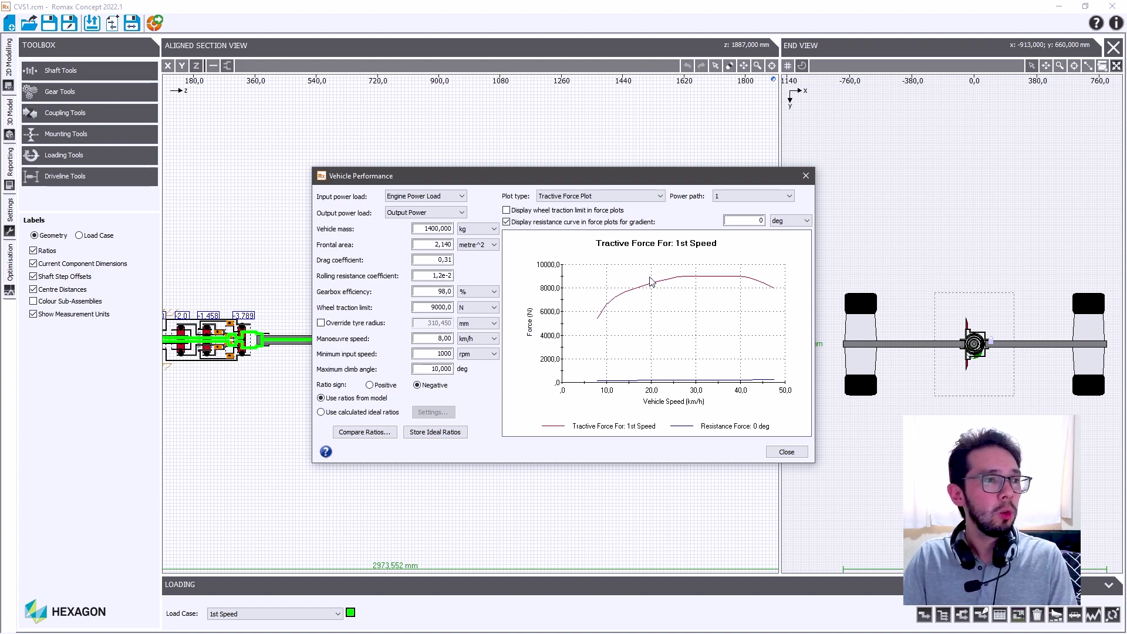
click(507, 222)
Step: Show the tractive force for power path 2, and switch the plot to all power paths combined
click(743, 196)
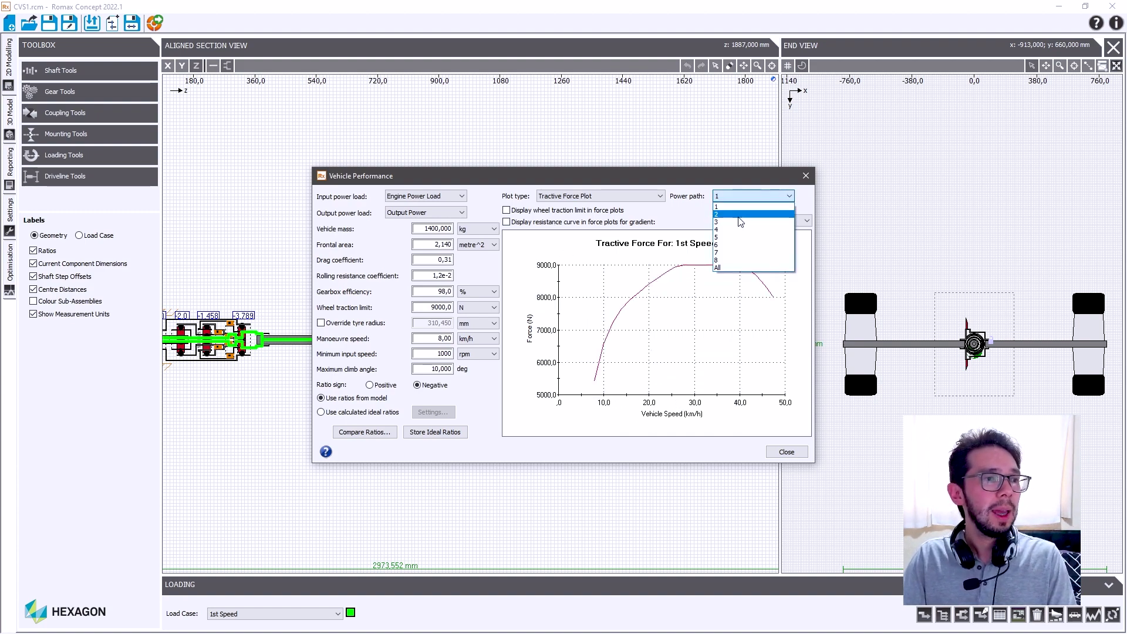
click(742, 215)
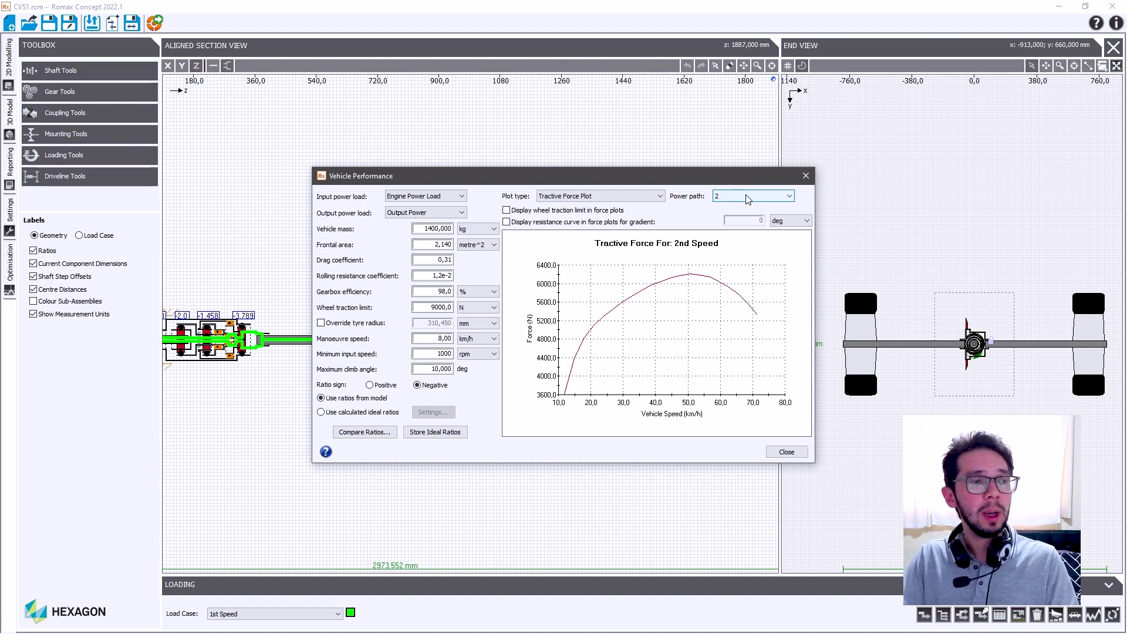
click(748, 199)
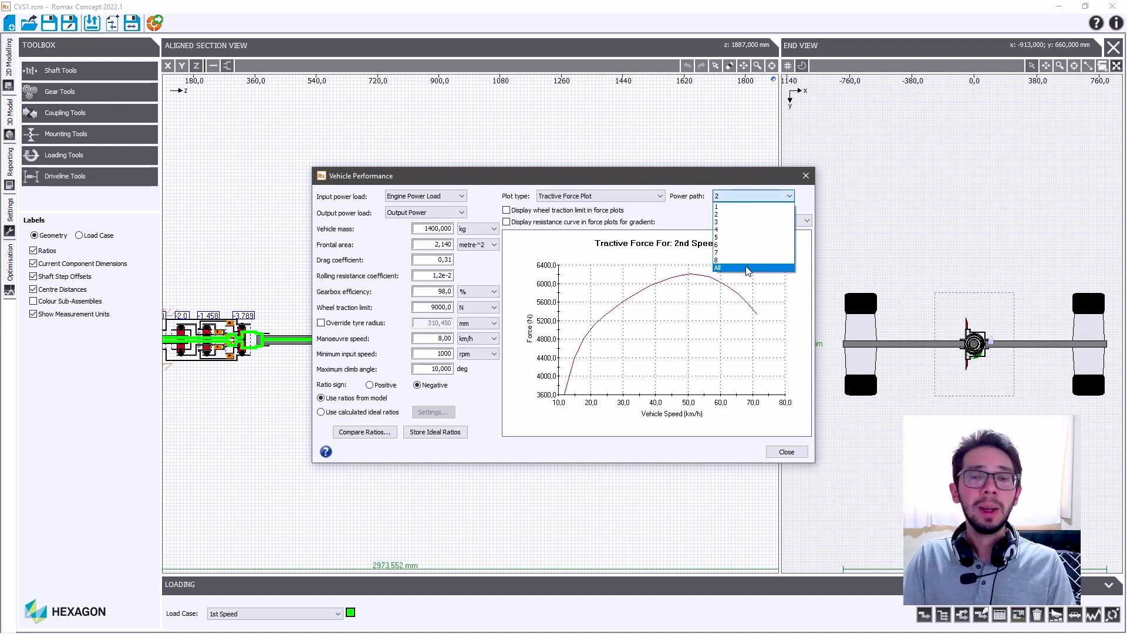
click(748, 270)
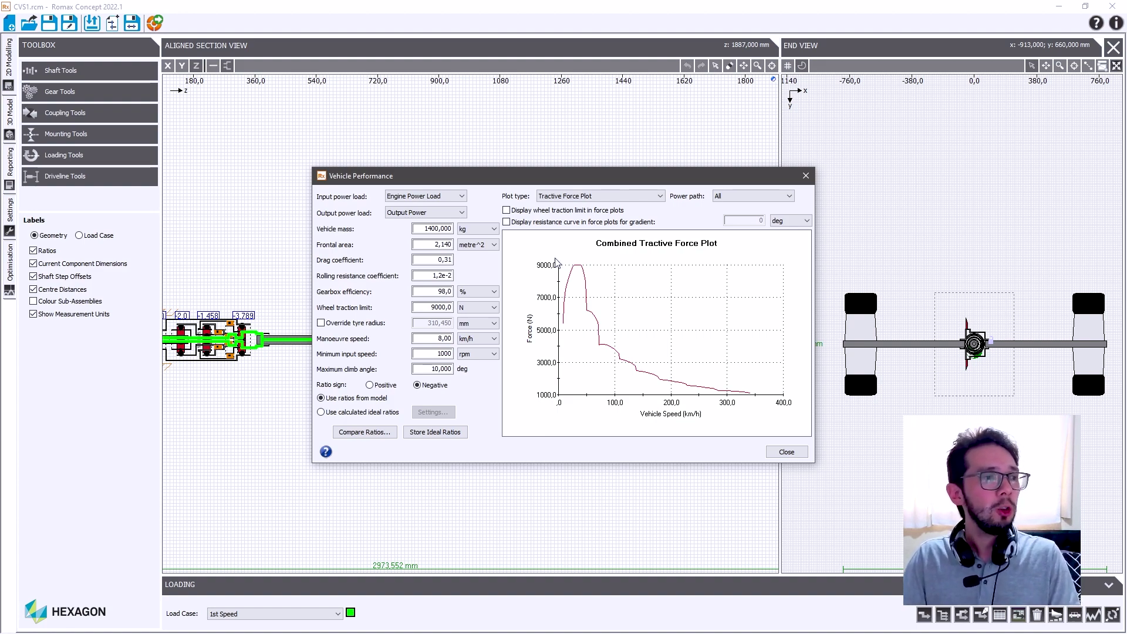
Step: Show the resistance curve and examine its intersection with the combined tractive force curve using the free cursor
click(523, 224)
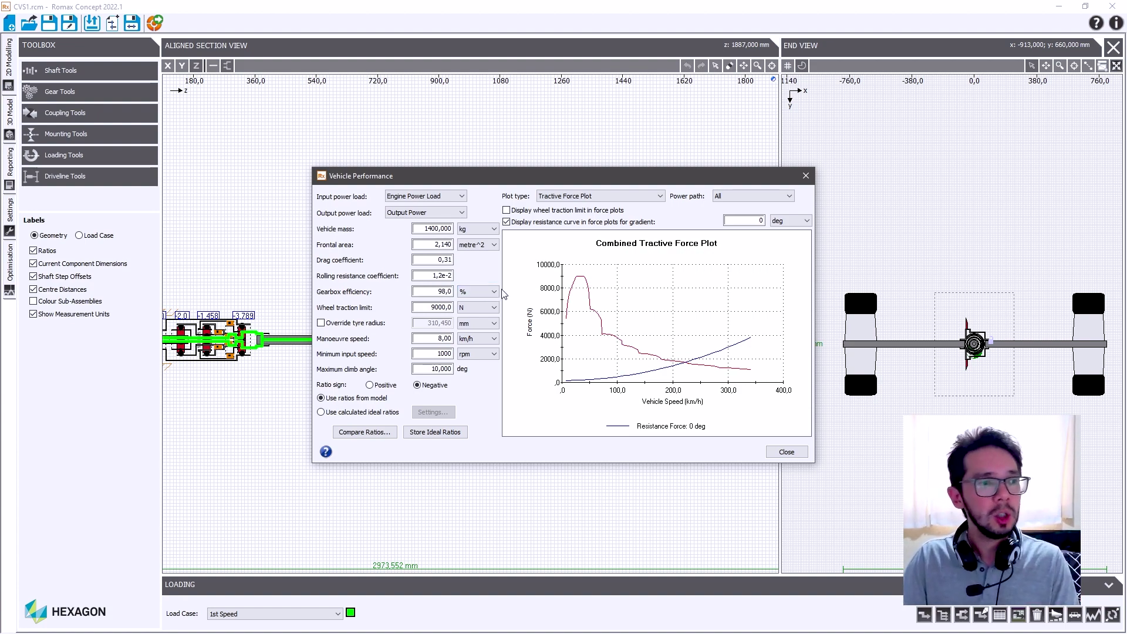
drag(662, 343, 715, 384)
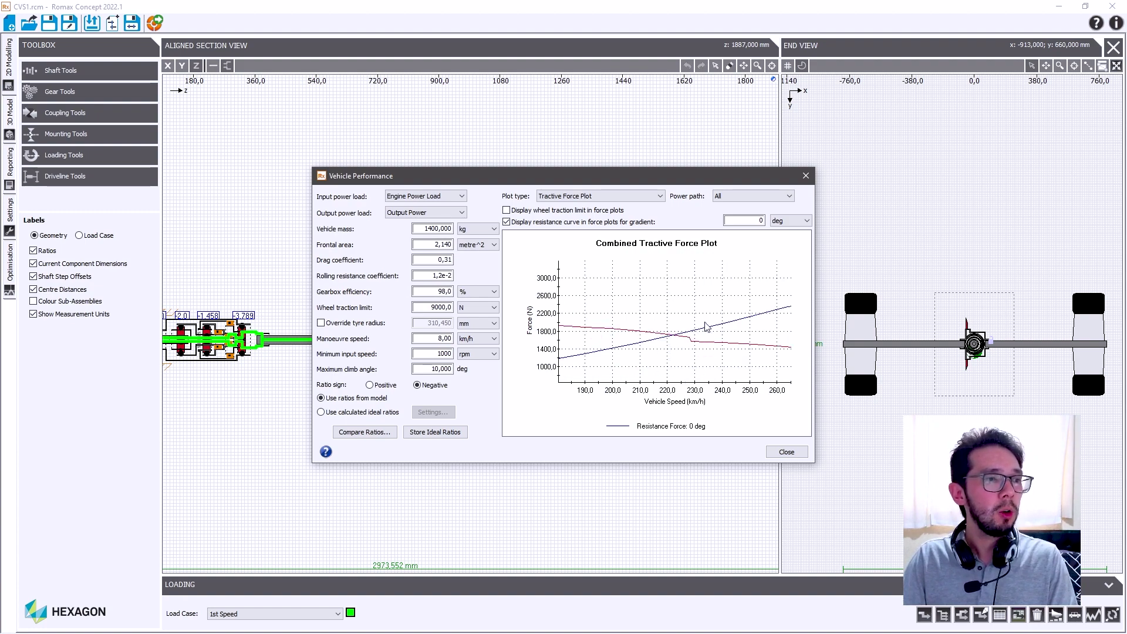
right_click(720, 297)
mouse_move(732, 303)
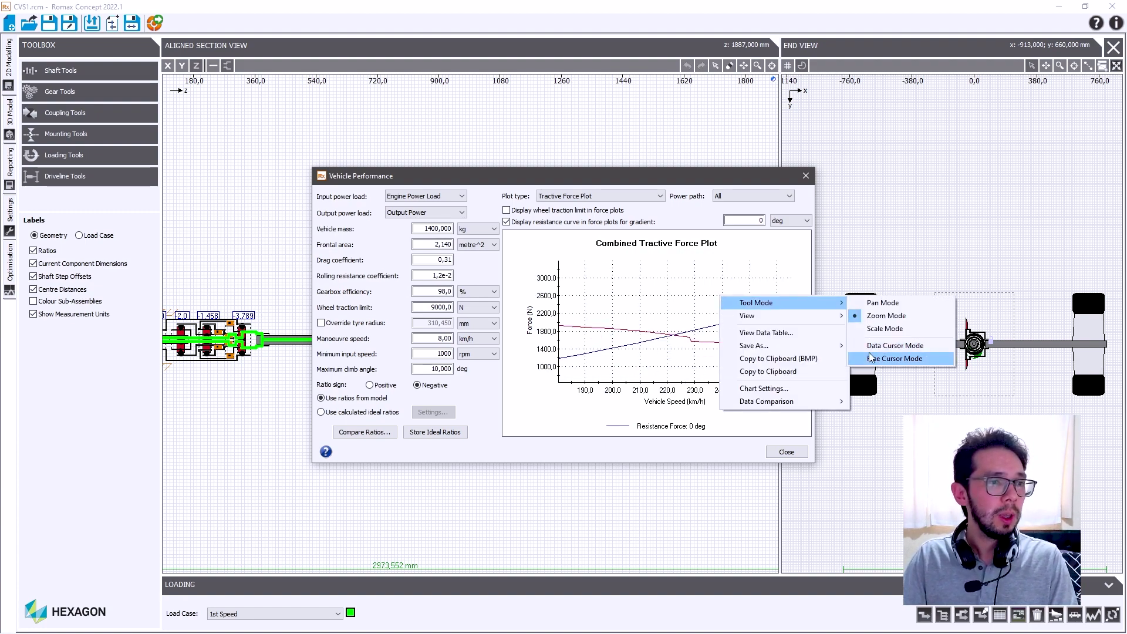
click(872, 358)
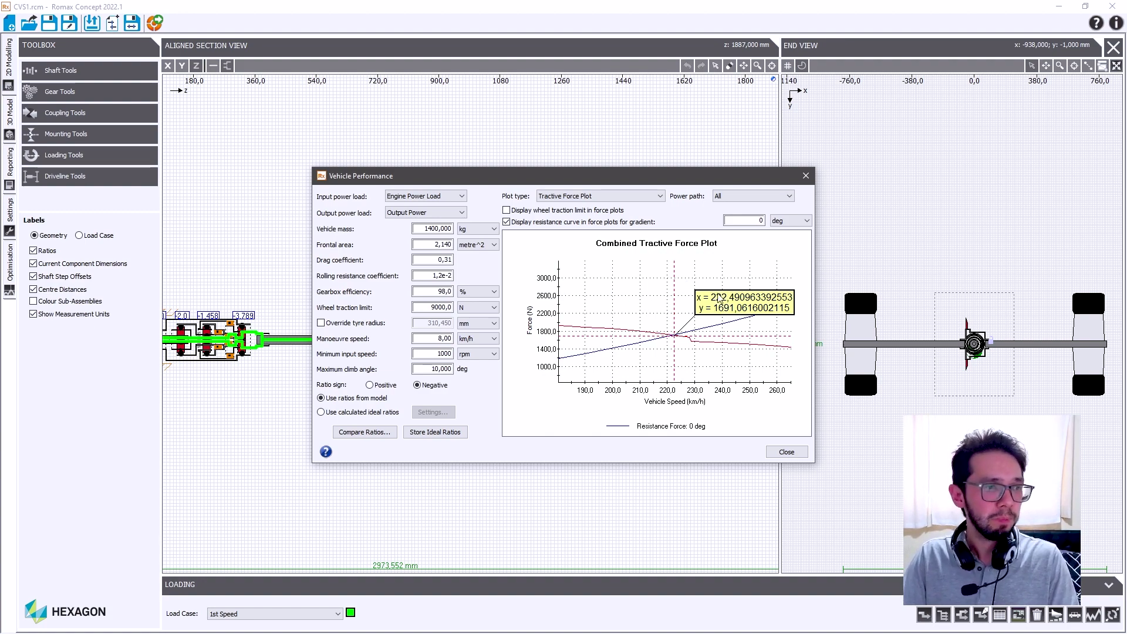
Step: Reset the chart to its full range and set the resistance curve's gradient to 5 deg
right_click(663, 281)
mouse_move(693, 301)
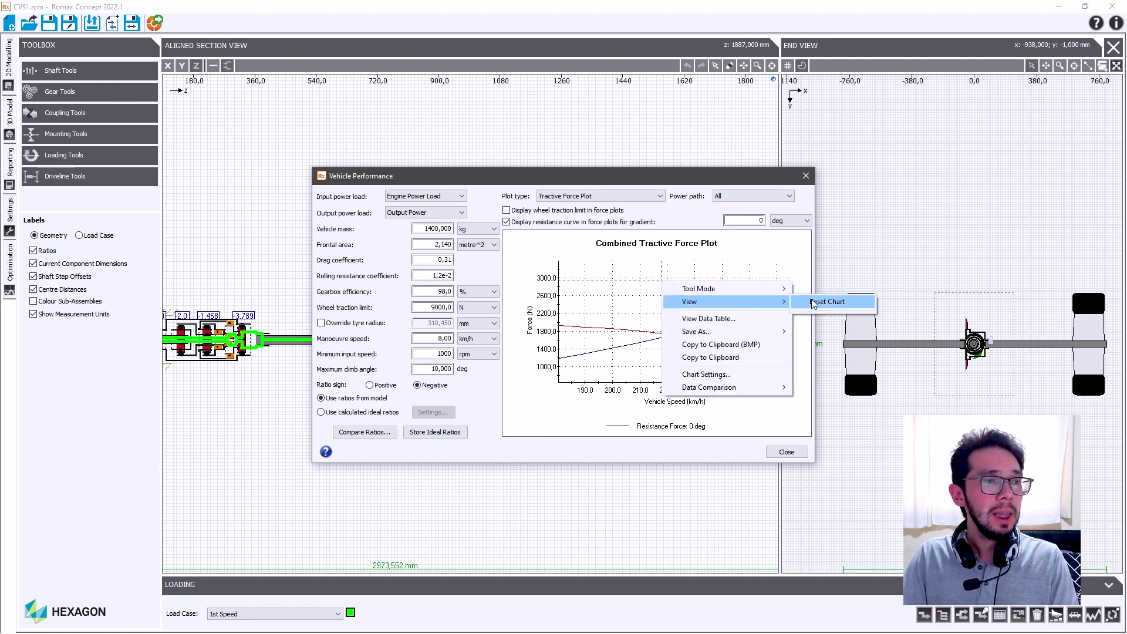
click(799, 302)
double_click(748, 220)
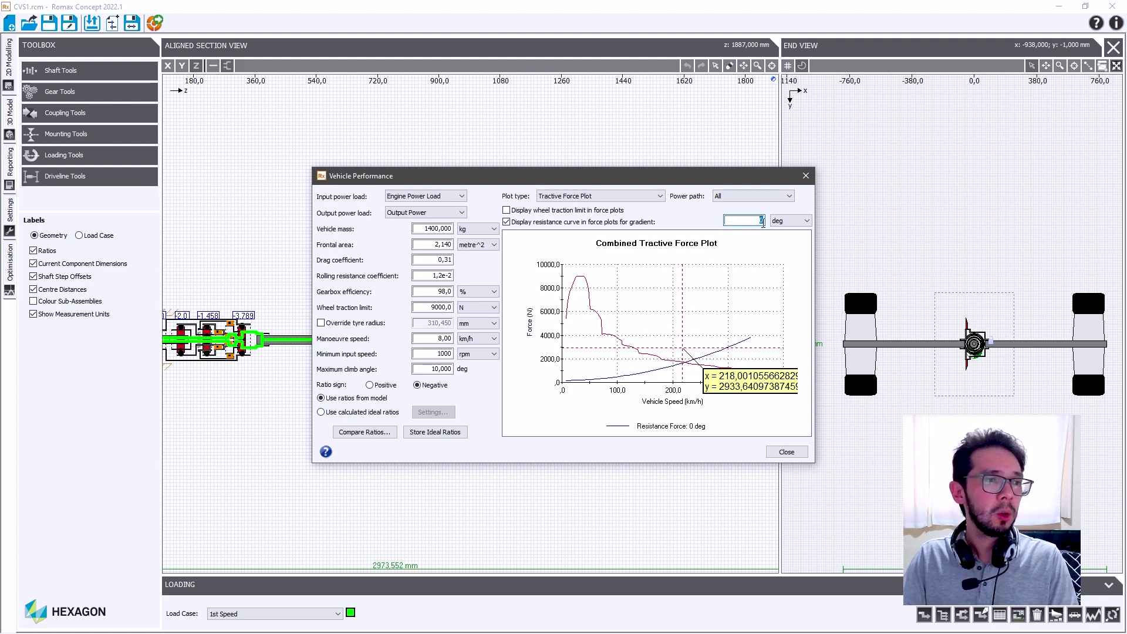
text(5)
key(Return)
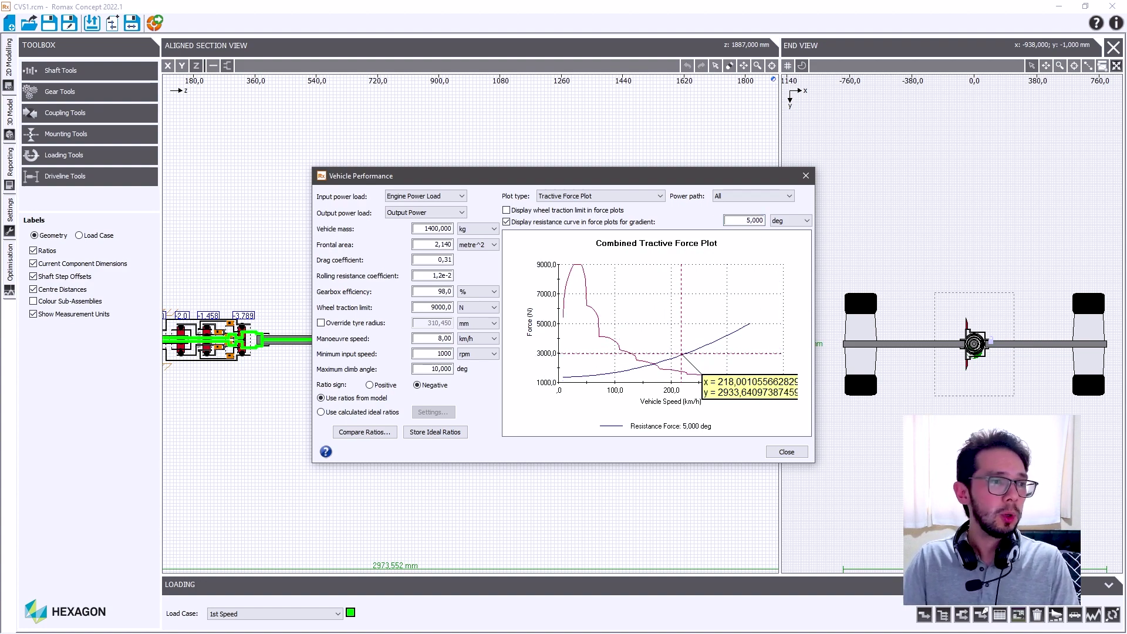